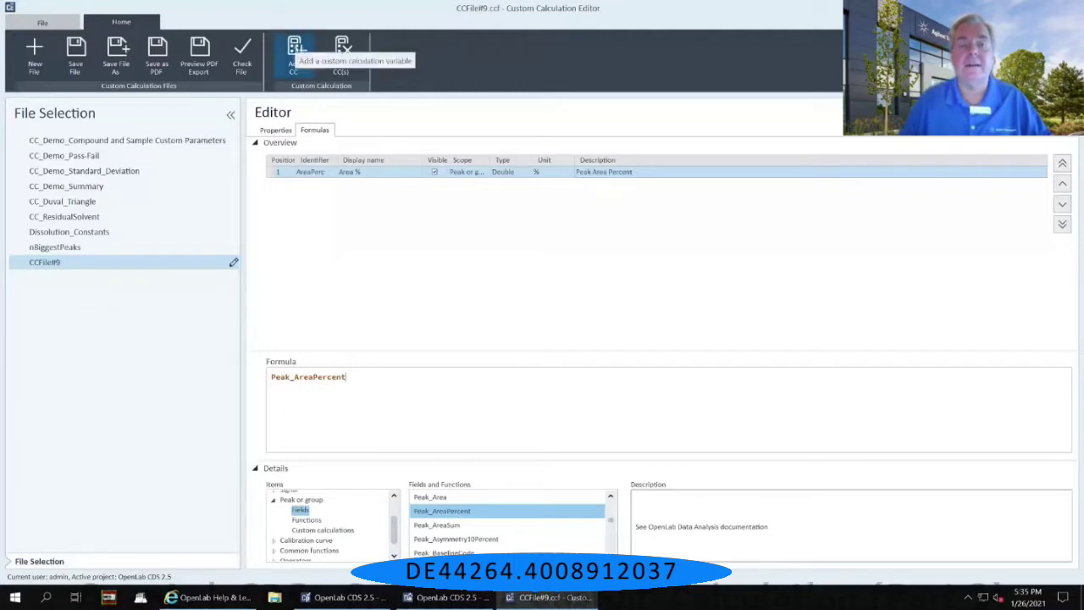
# Step: Insert a new custom calculation row, CC2, after AreaPerc (Area %) in CCFile#9
pyautogui.click(294, 52)
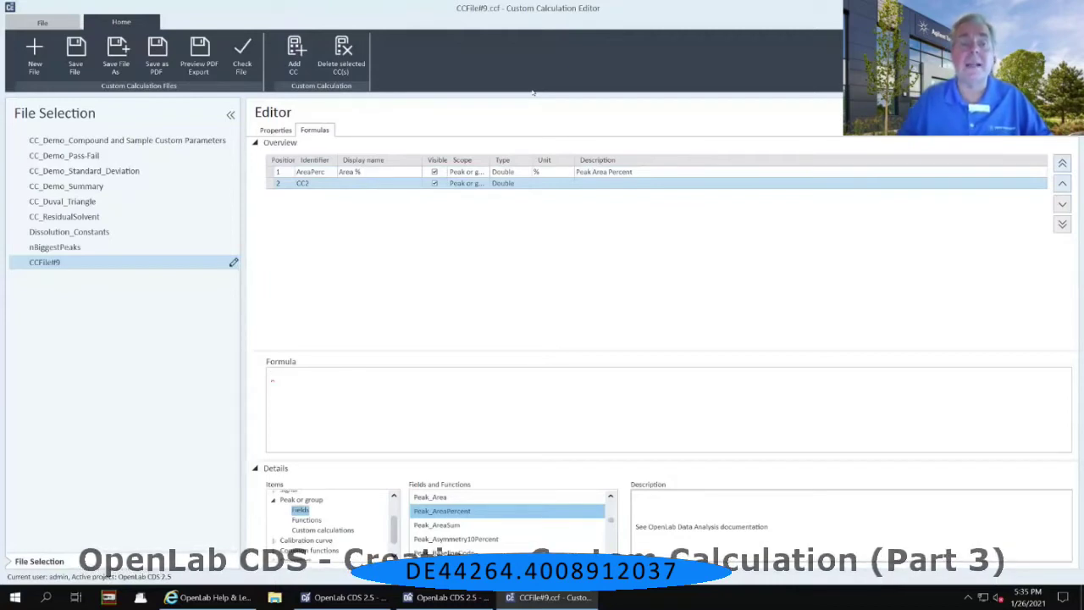
pyautogui.doubleClick(309, 187)
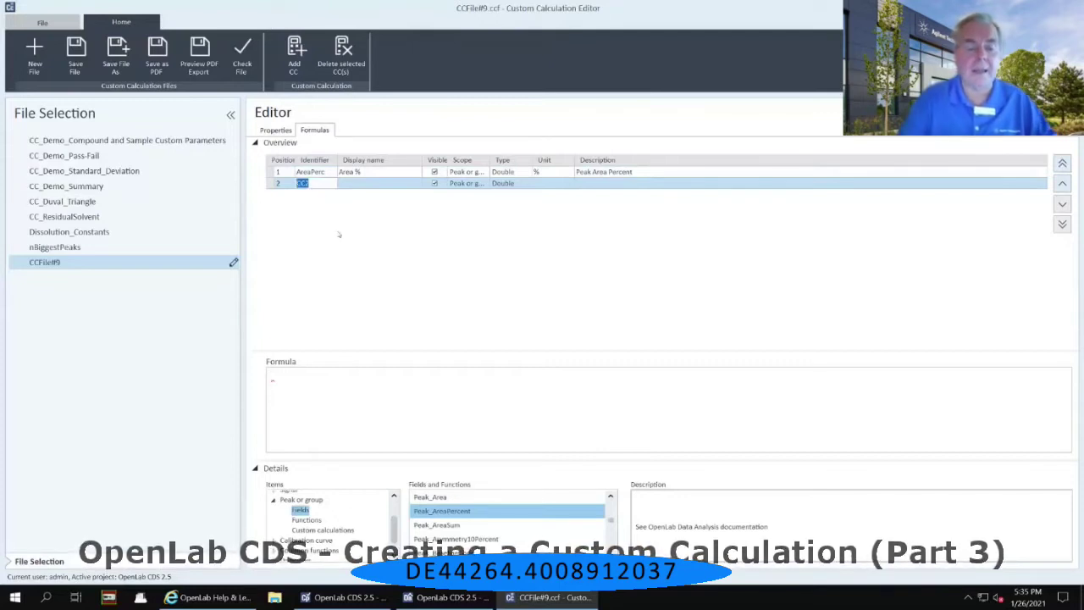
# Step: Change the second row's identifier from CC2 to USPRes
pyautogui.write('US')
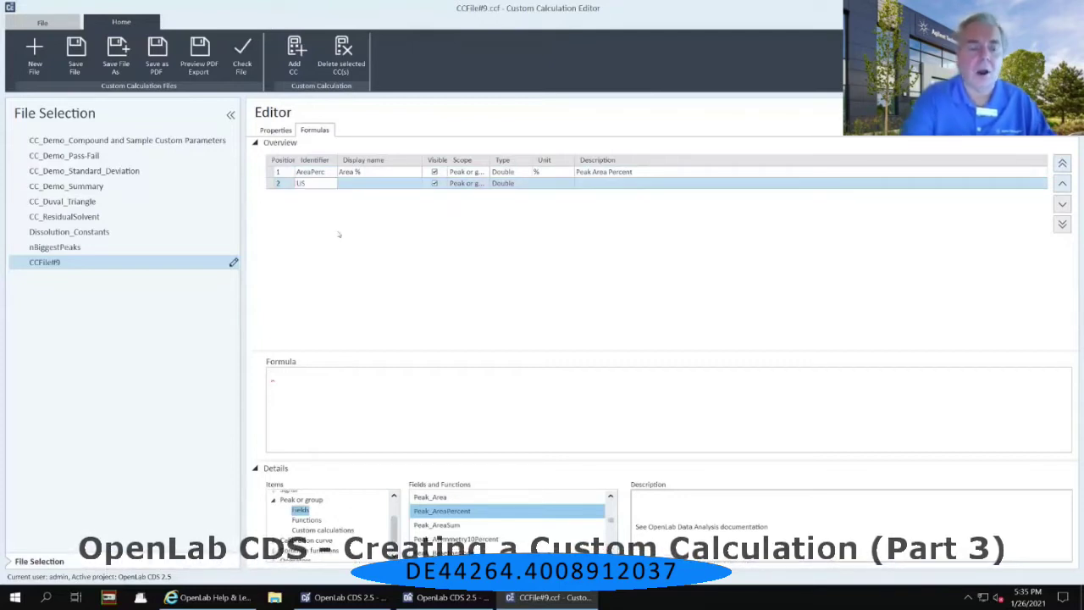
pyautogui.write('PRes')
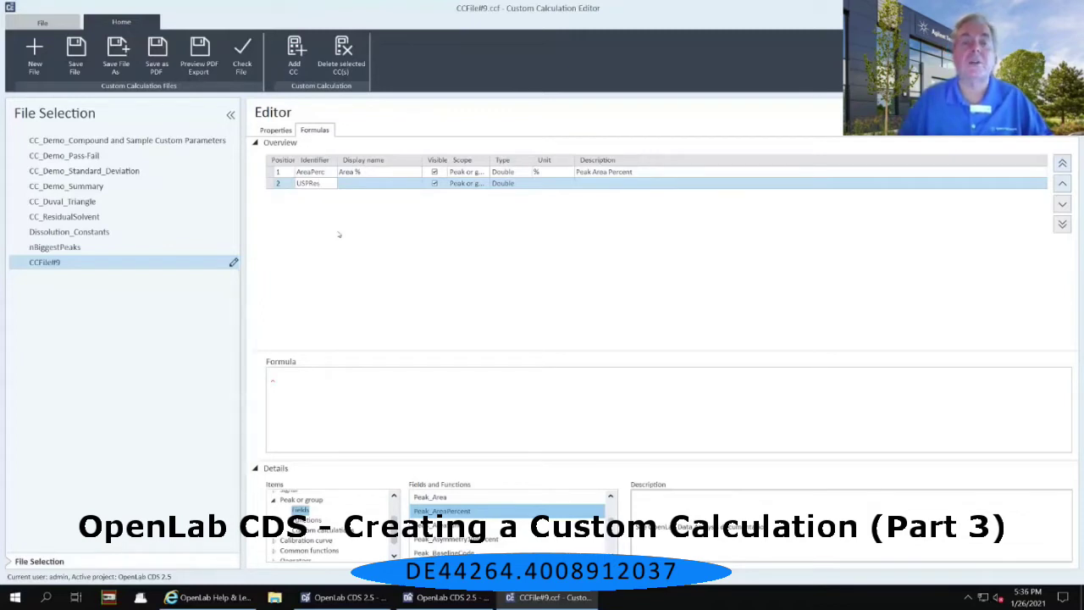
pyautogui.click(366, 184)
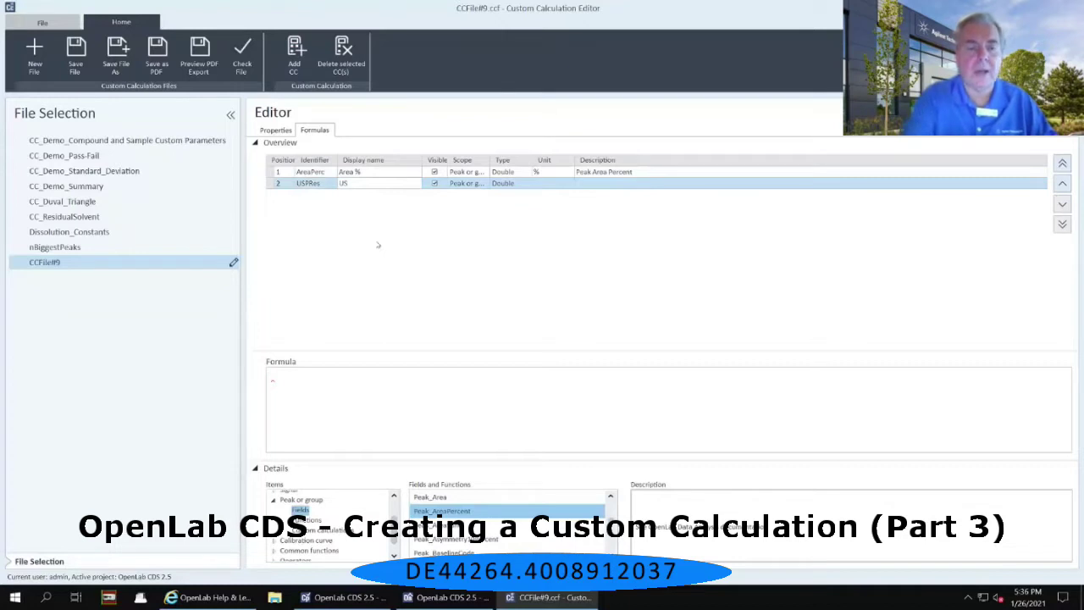
# Step: Enter 'USP Res P/F' as the USPRes display name
pyautogui.write('USP Res')
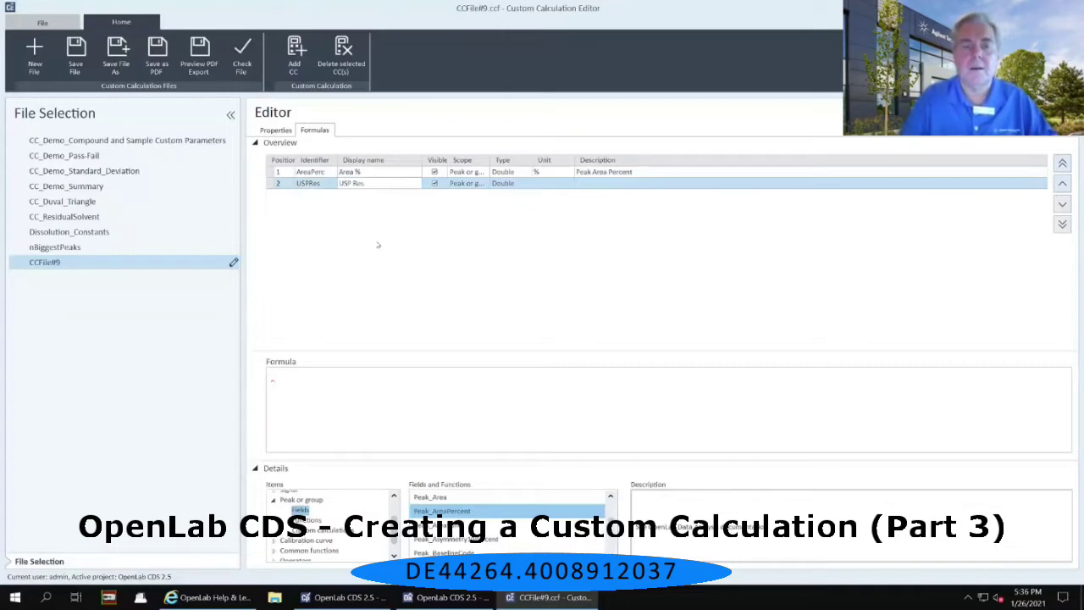
pyautogui.write(' R')
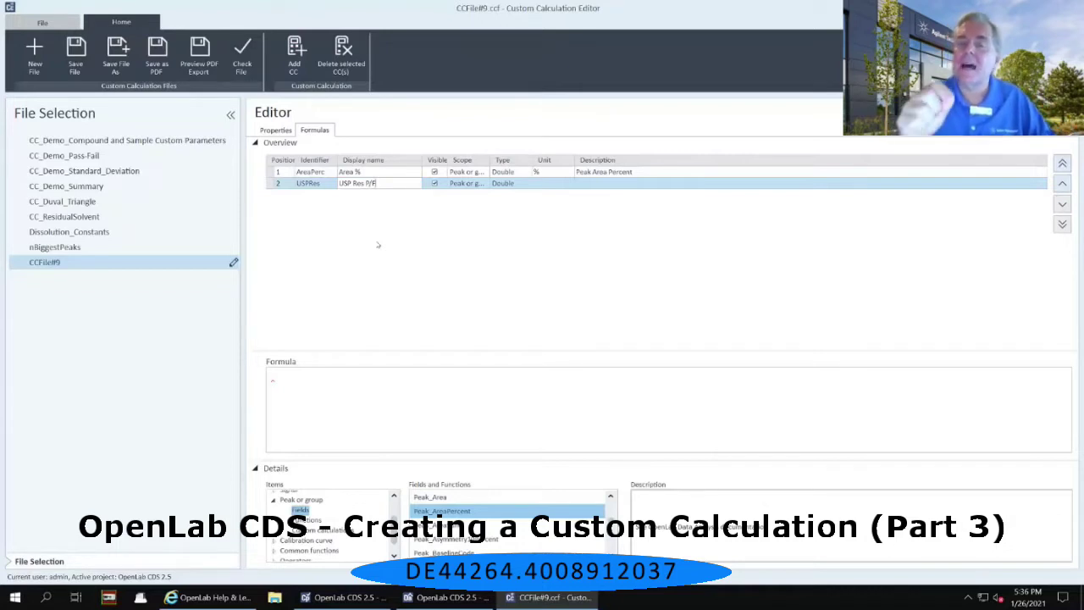
pyautogui.press('Return')
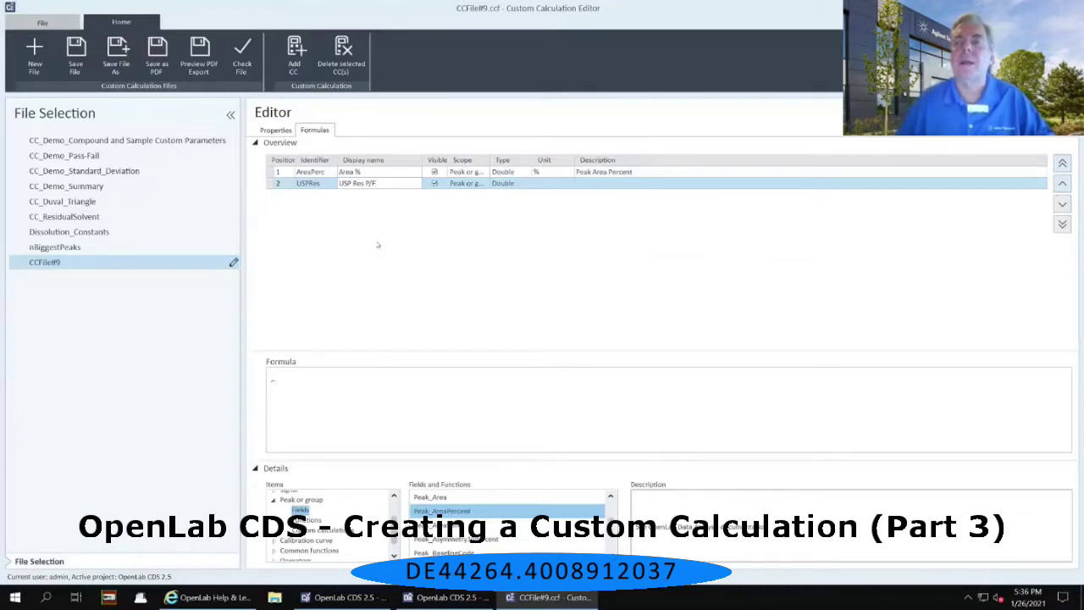
# Step: Switch the USPRes type from Double to String
pyautogui.click(508, 183)
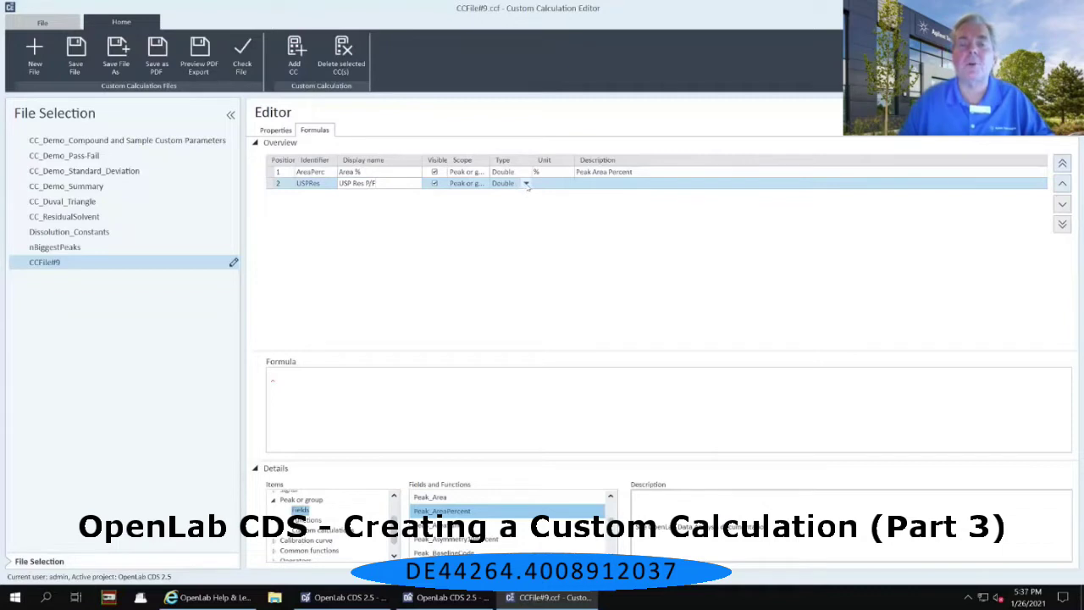
pyautogui.click(526, 184)
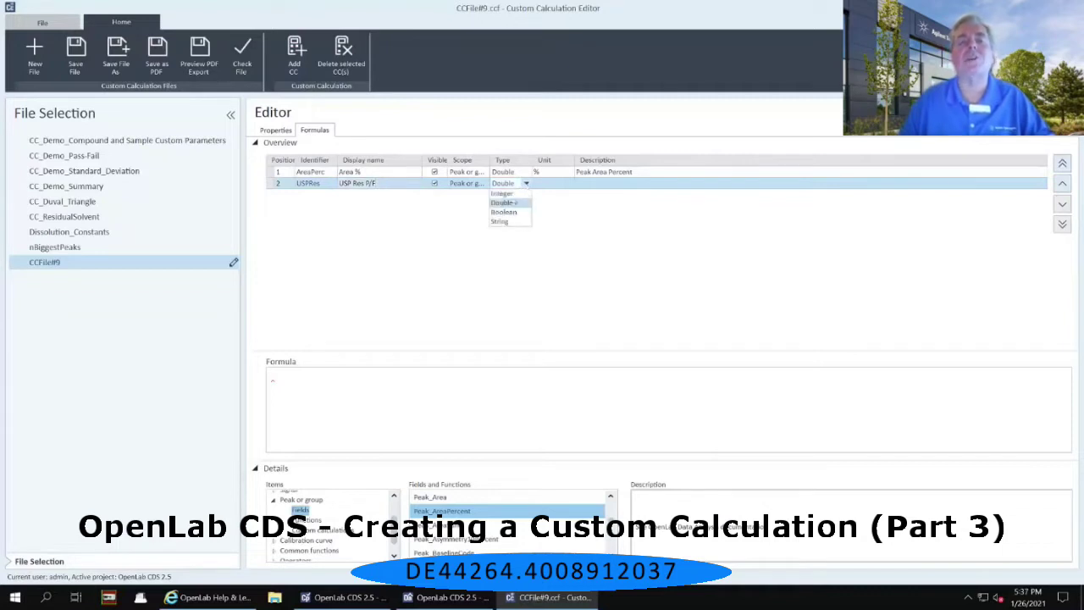
pyautogui.click(503, 221)
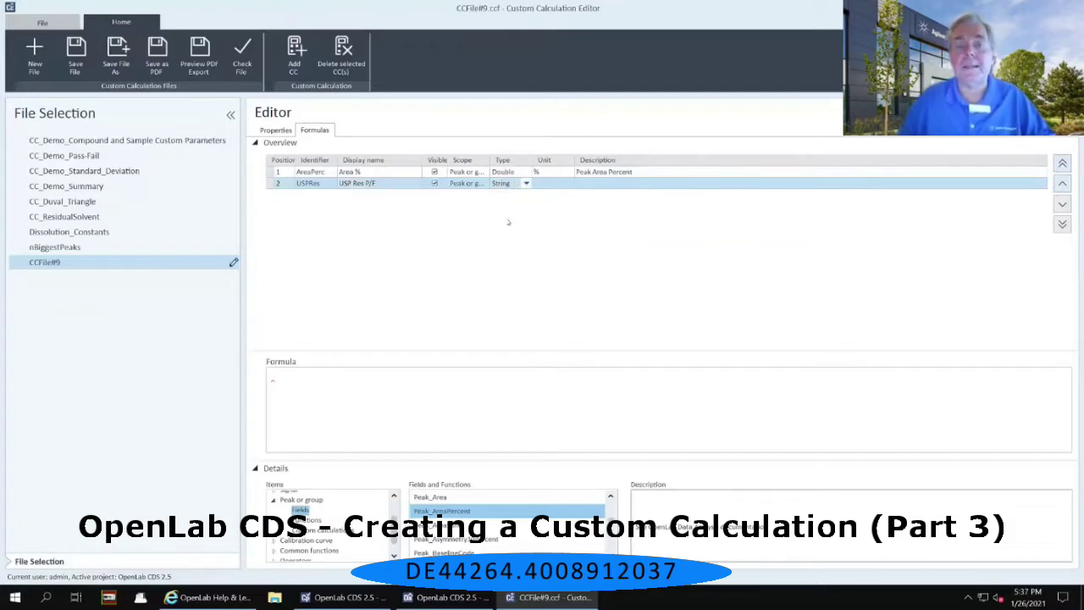
# Step: Enter P/F in the USPRes Unit cell
pyautogui.click(552, 184)
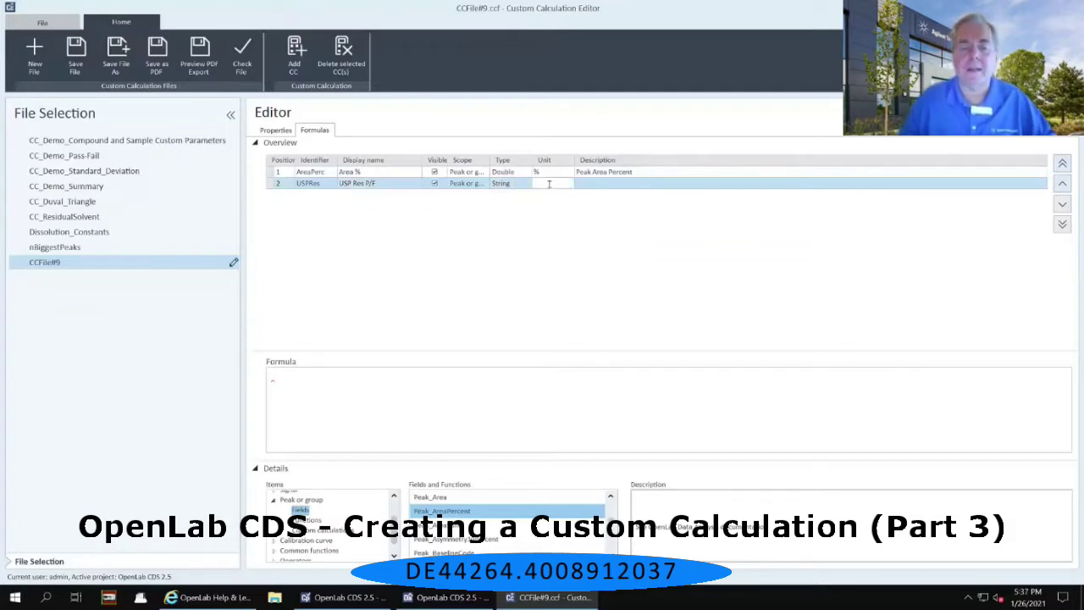
pyautogui.write('P')
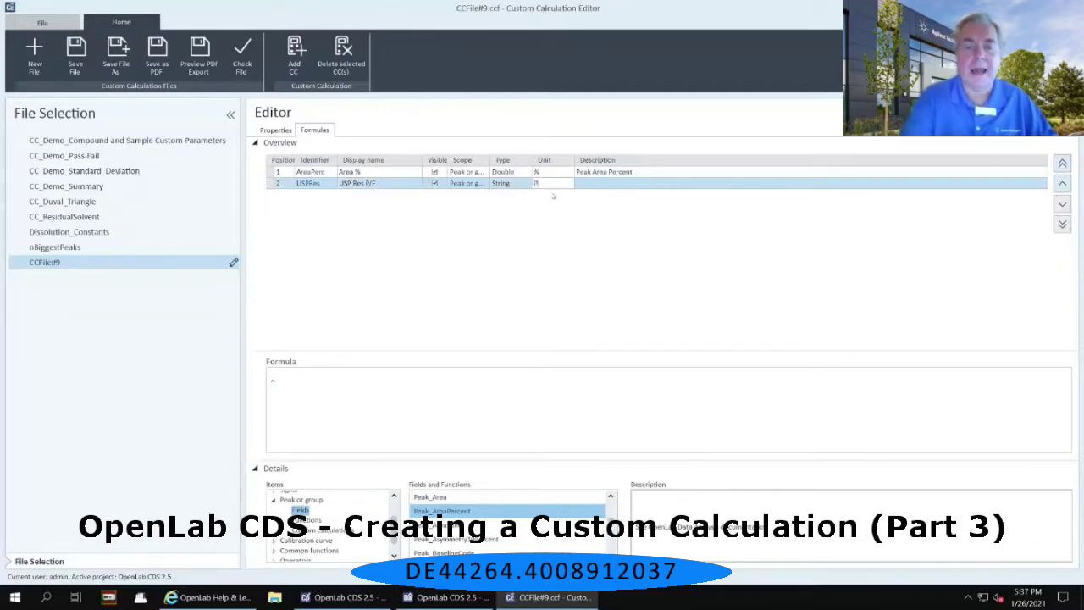
pyautogui.write('/F')
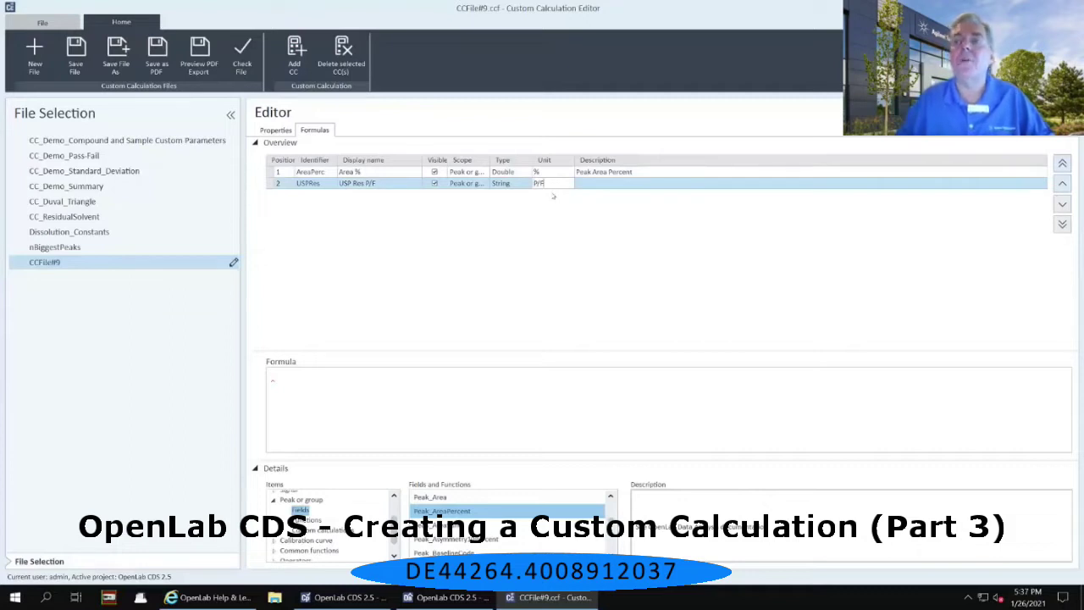
# Step: Enter the USPRes description 'USP Resolution MUST be > 13'
pyautogui.click(600, 186)
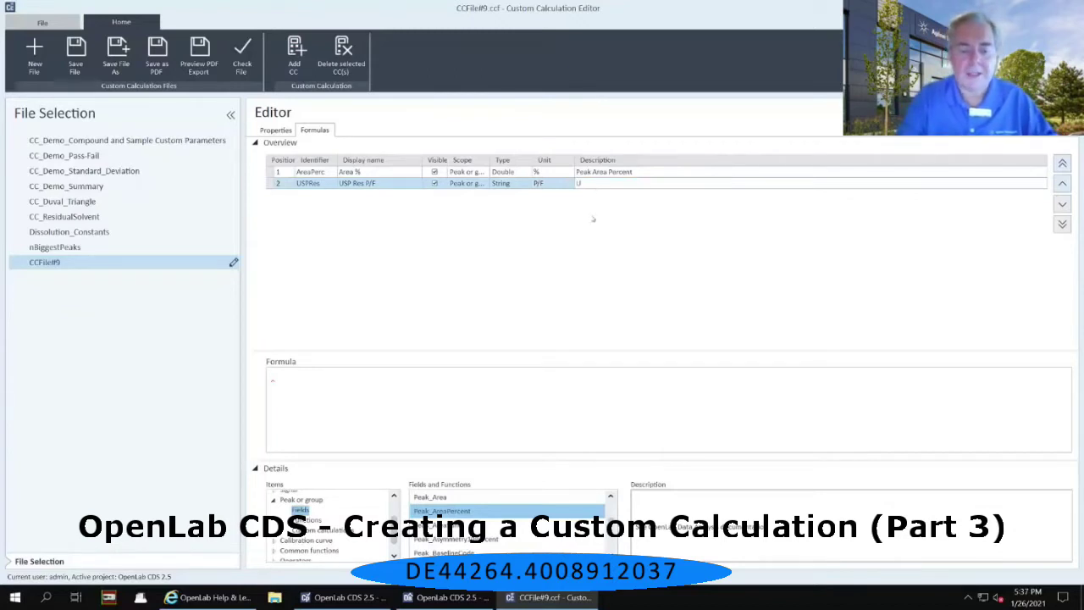
pyautogui.write('USP Resolution')
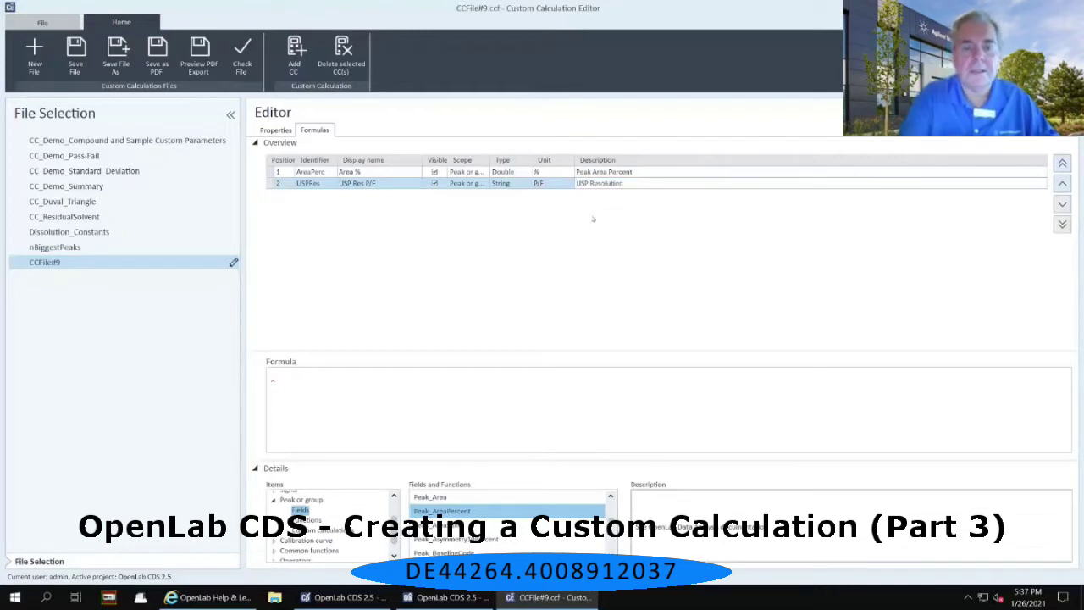
pyautogui.write(' MUST be')
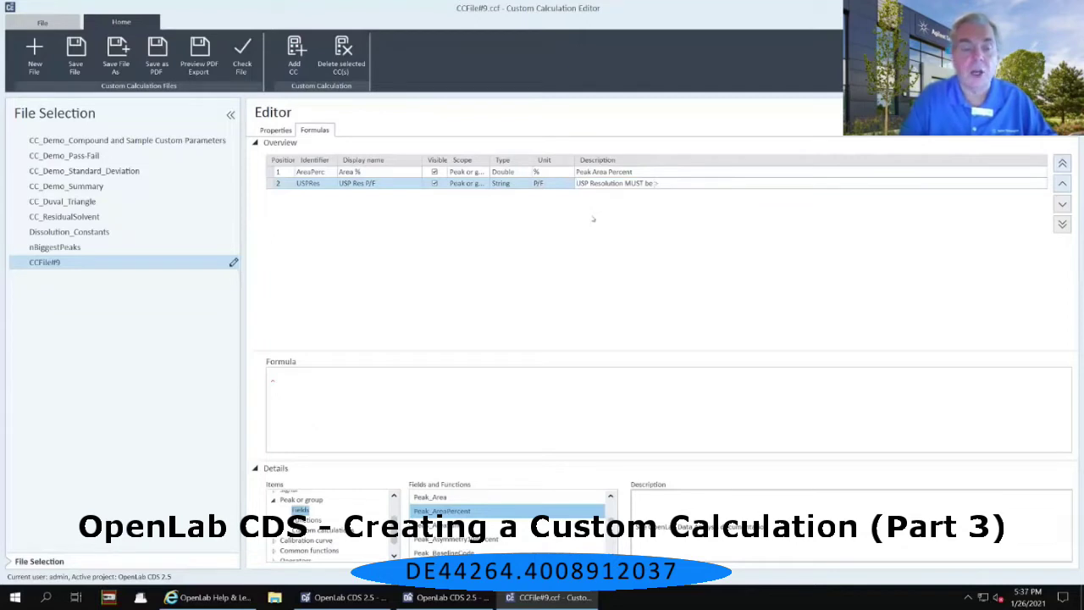
pyautogui.write('>13')
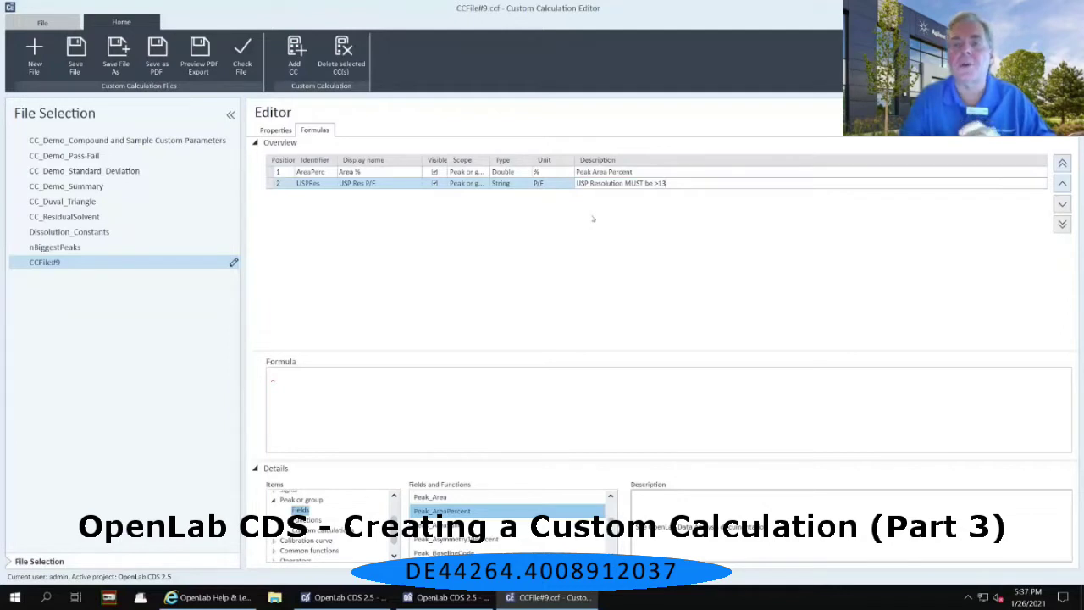
pyautogui.press('BackSpace')
pyautogui.press('BackSpace')
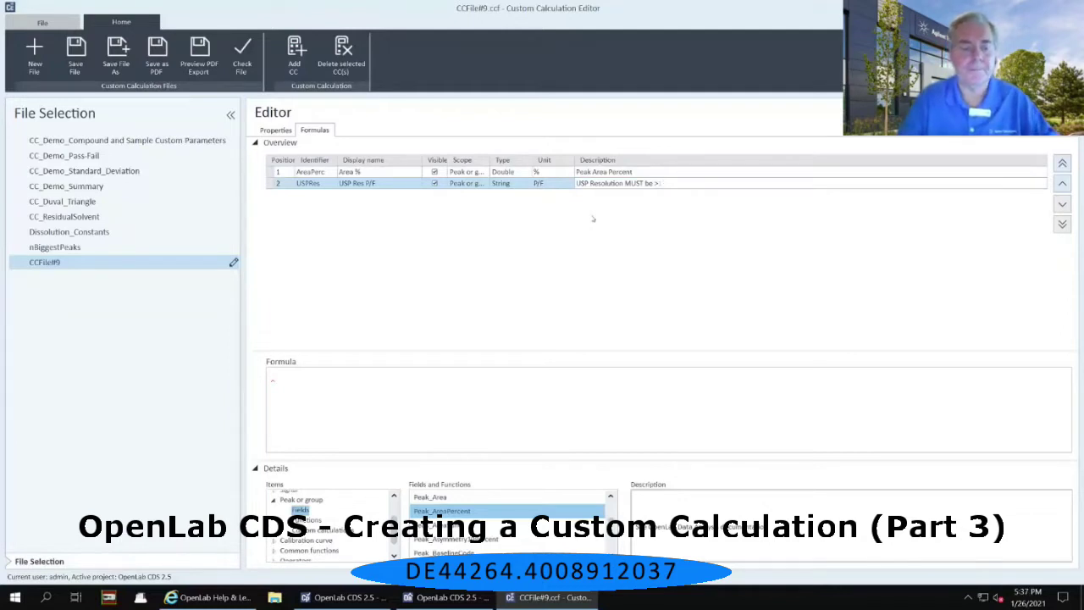
pyautogui.write('13')
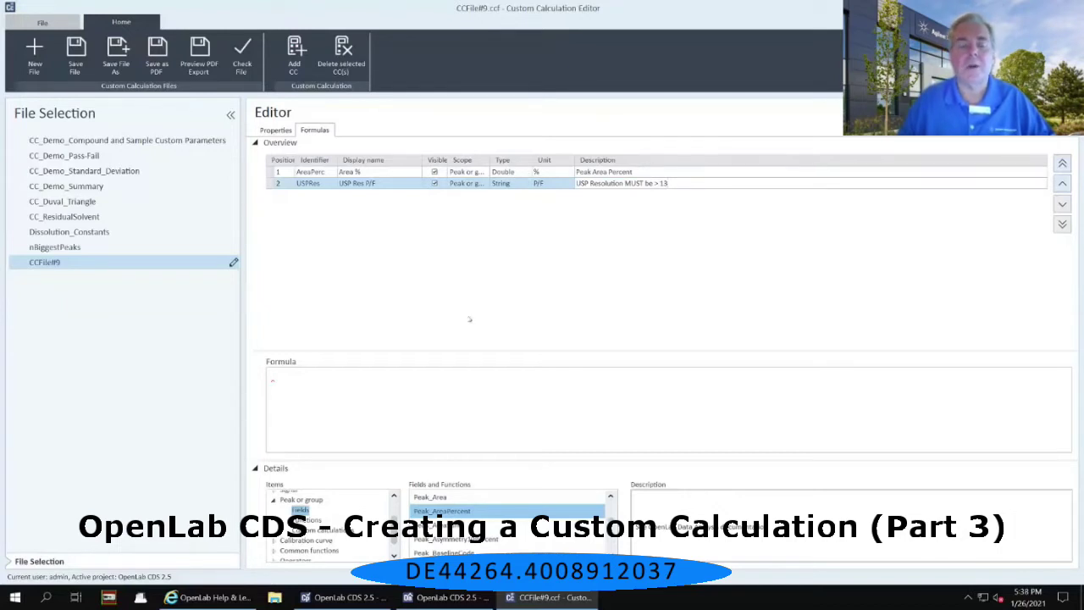
pyautogui.scroll(-2, 394, 539)
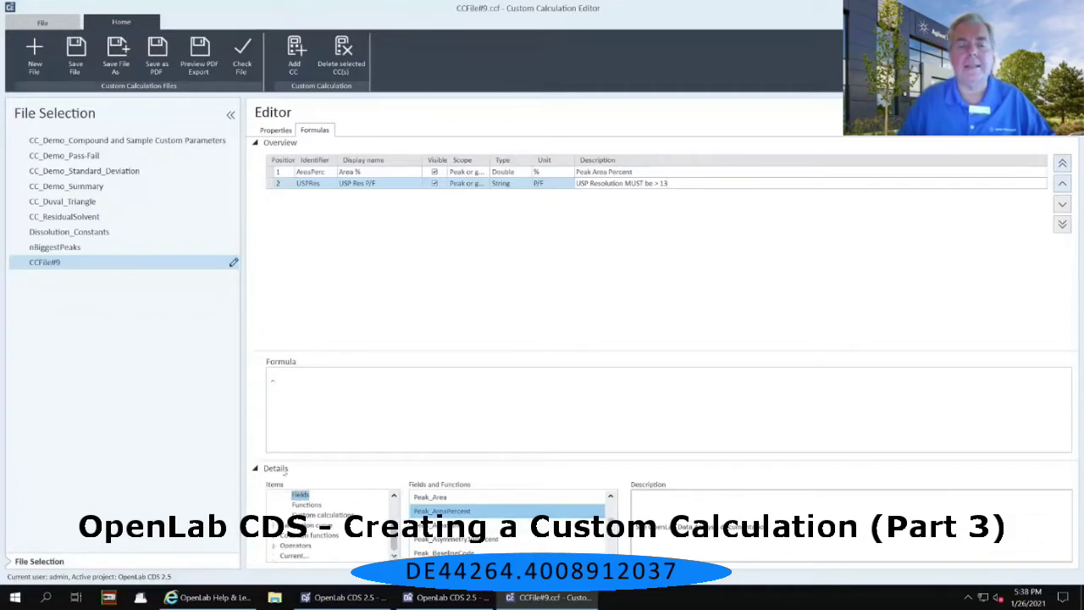
# Step: Expand Operators and Common functions, show the ProgramFlow functions, and select If
pyautogui.click(273, 545)
pyautogui.click(307, 524)
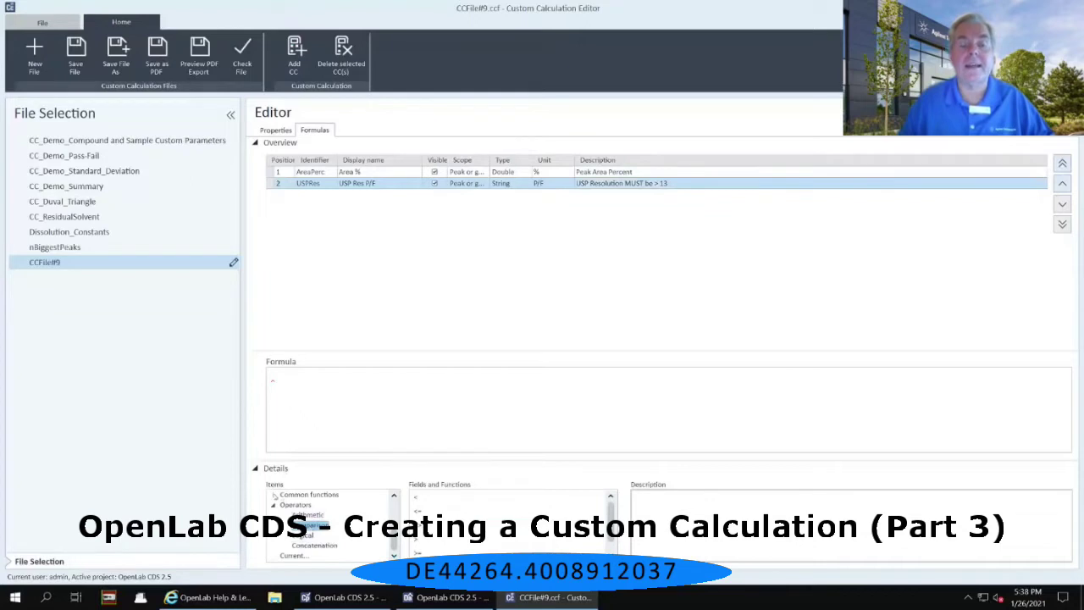
pyautogui.click(274, 494)
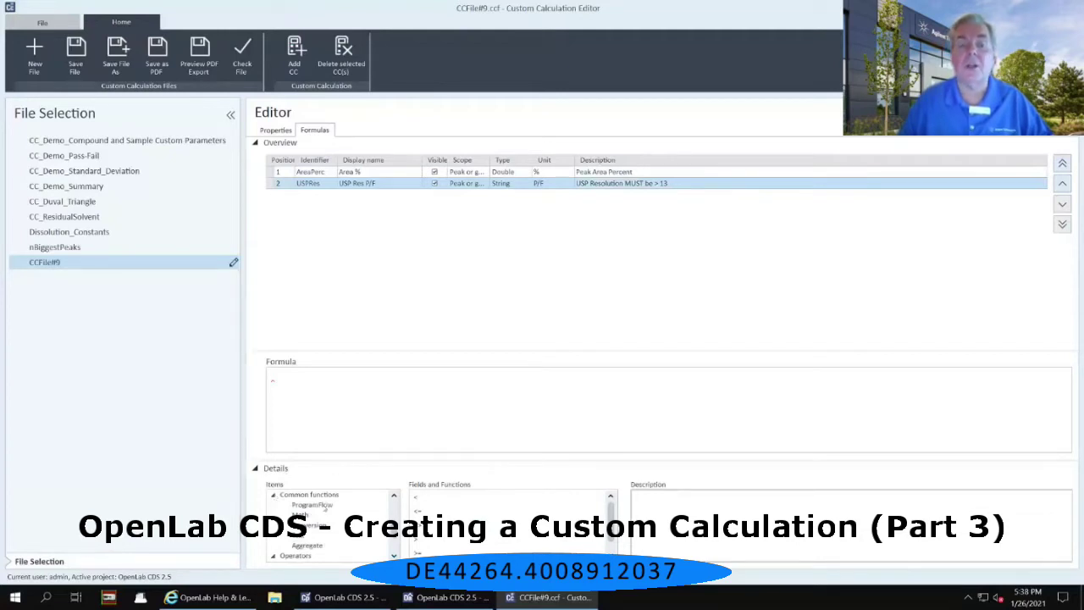
pyautogui.click(312, 505)
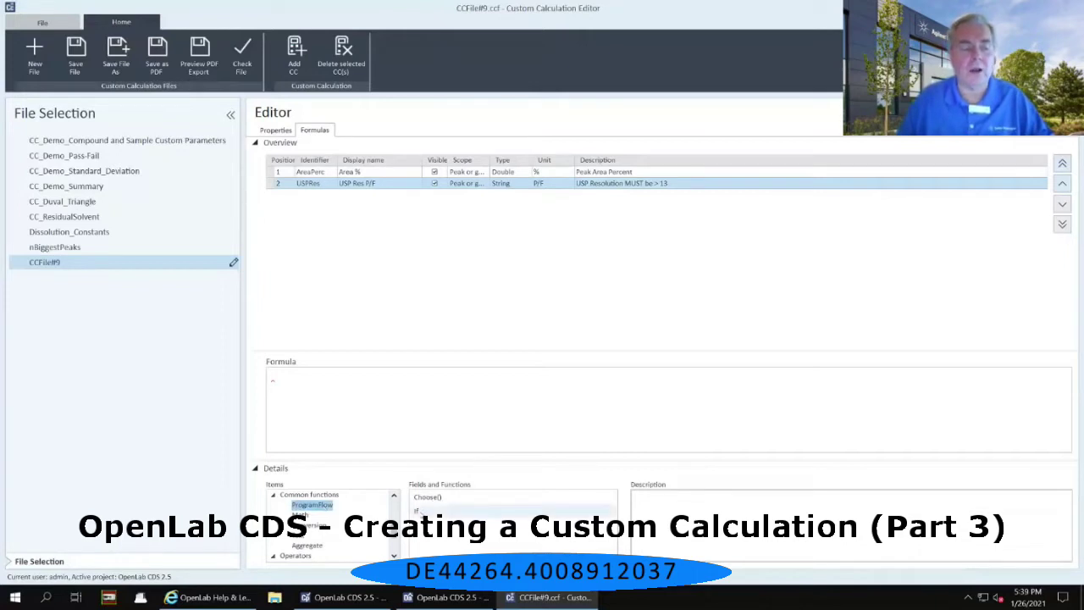
pyautogui.click(416, 511)
# Step: Insert If with an opening parenthesis into the USPRes formula
pyautogui.doubleClick(415, 510)
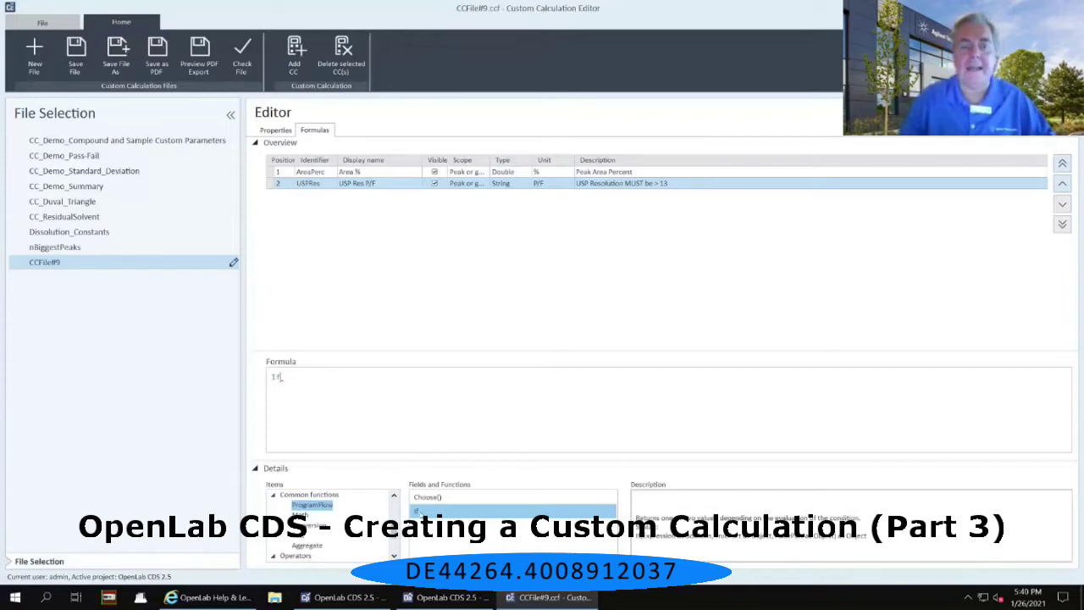
pyautogui.write('(')
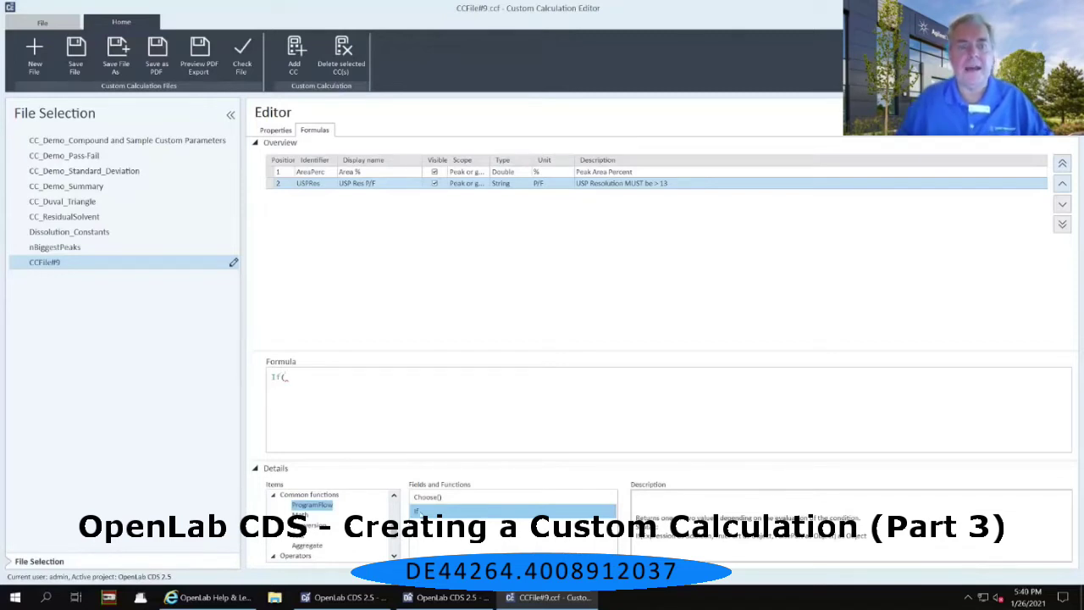
# Step: Add Peak_ResolutionUSP from the autocomplete list, followed by a greater-than sign
pyautogui.hotkey('ctrl', 'space')
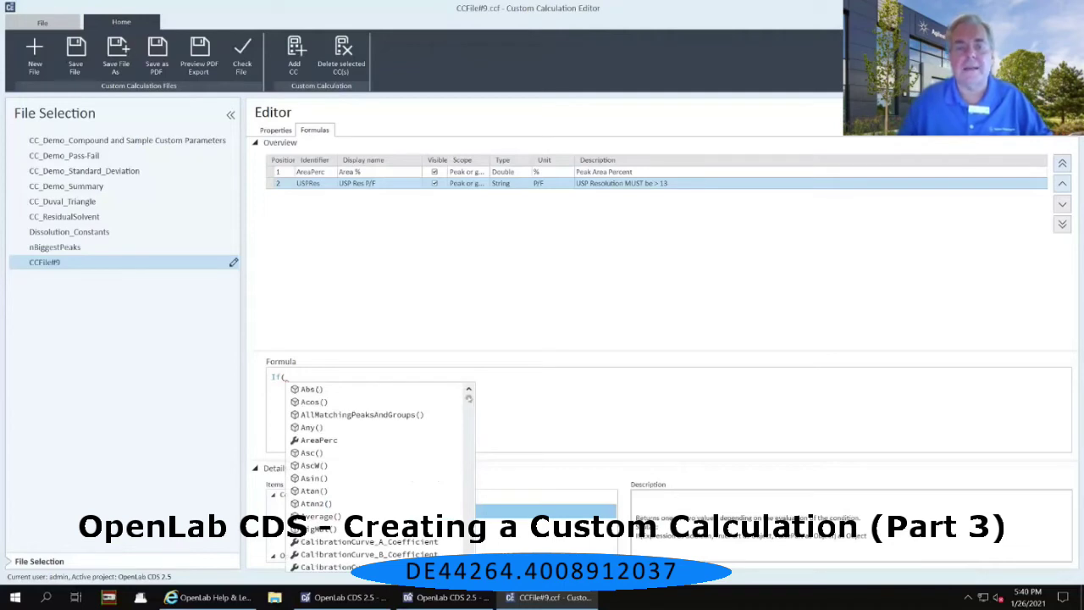
pyautogui.moveTo(468, 397); pyautogui.dragTo(469, 474)
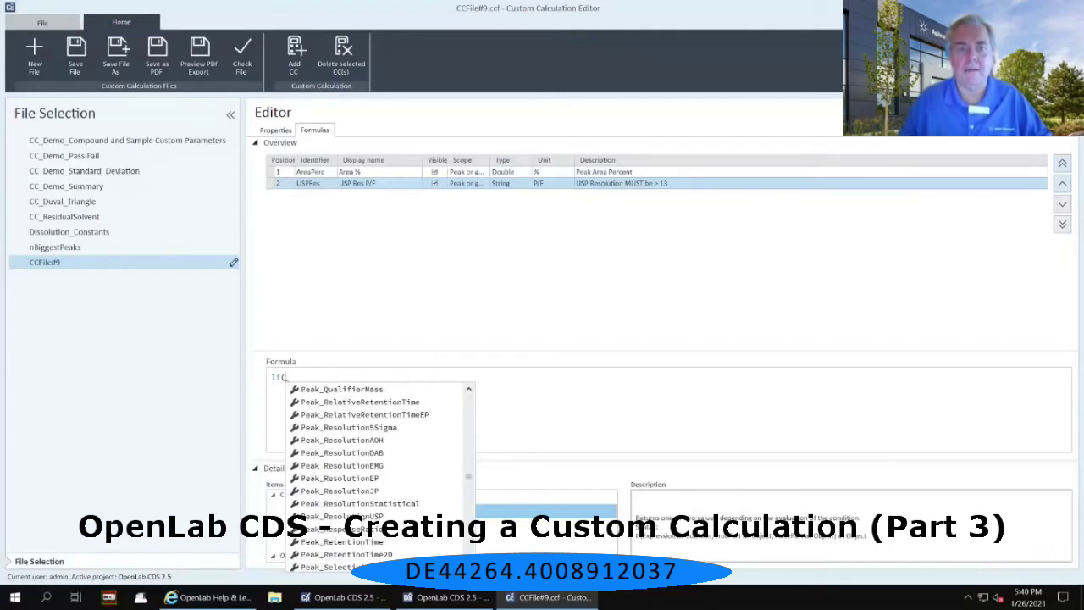
pyautogui.click(341, 516)
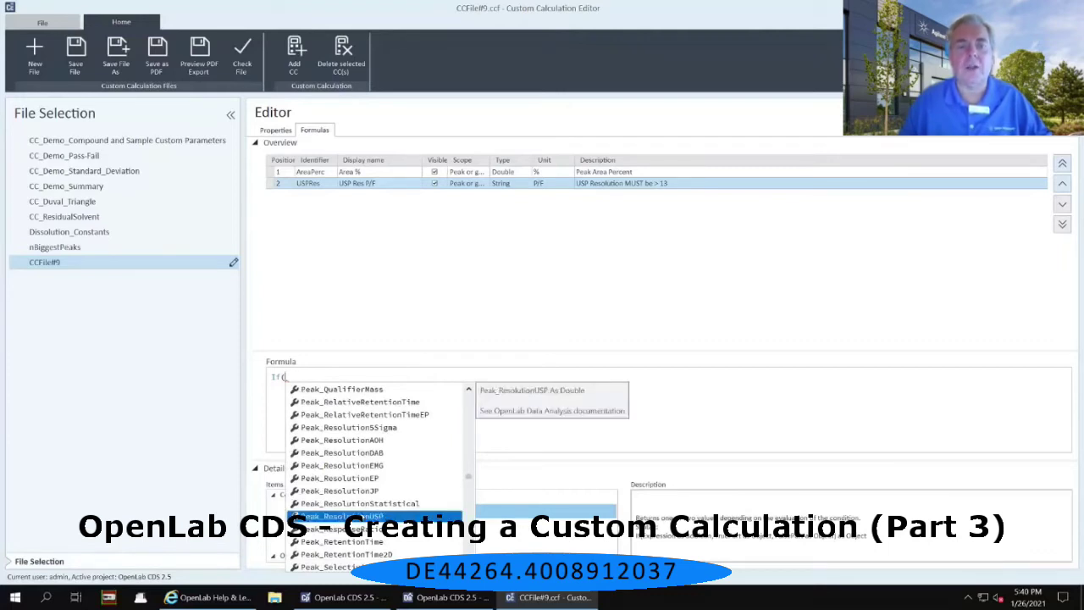
pyautogui.press('Return')
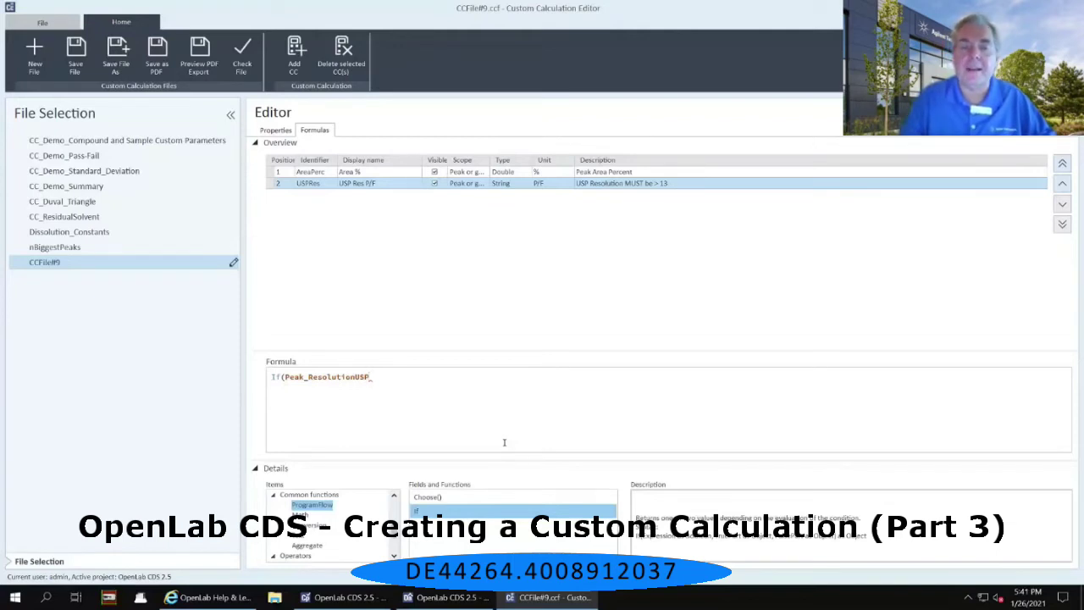
pyautogui.write('>')
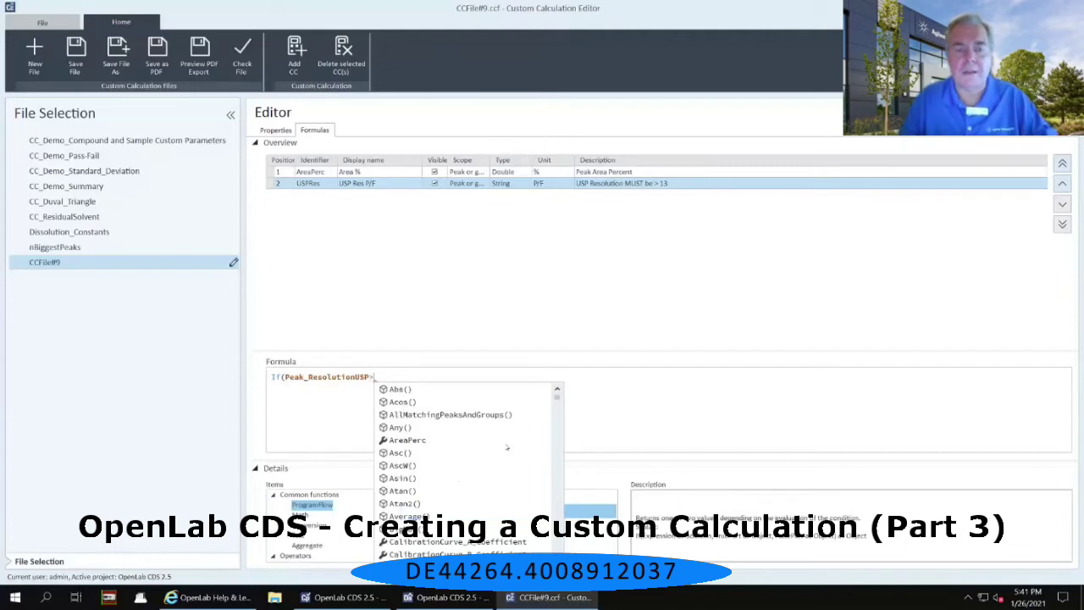
# Step: Finish the condition with threshold 13 and a comma: If(Peak_ResolutionUSP>13,
pyautogui.write('13')
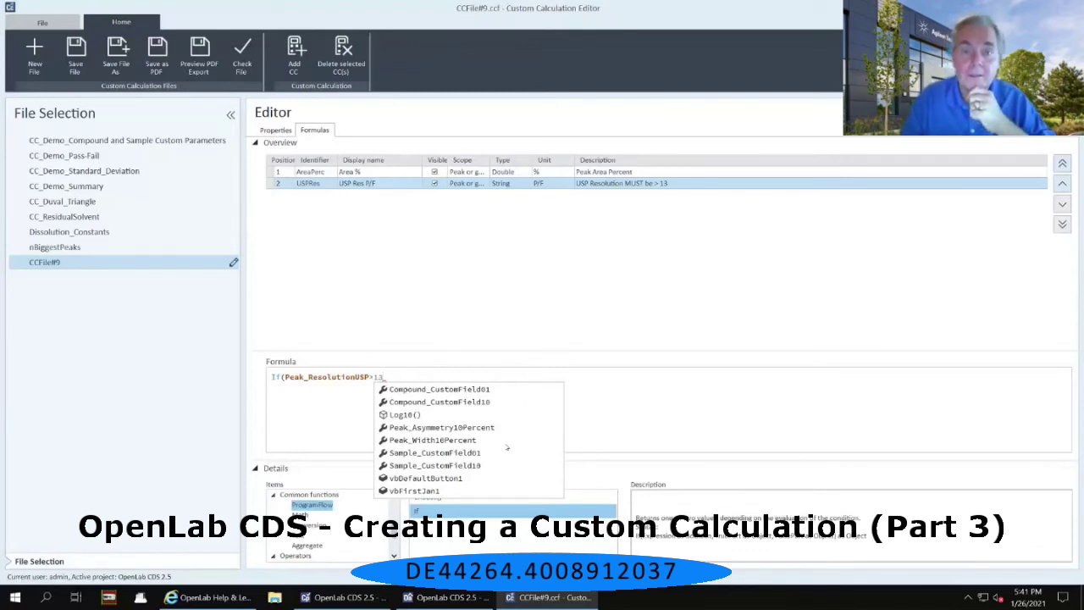
pyautogui.write(',')
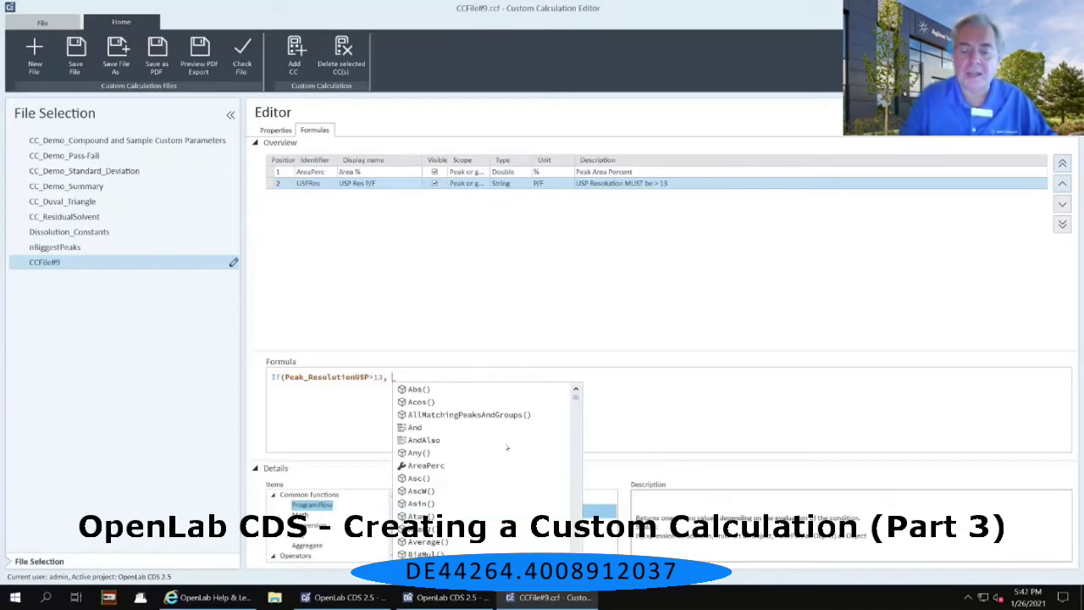
# Step: Enter "PASS" as the true result and begin the "FAIL" argument in the USPRes formula
pyautogui.write('"')
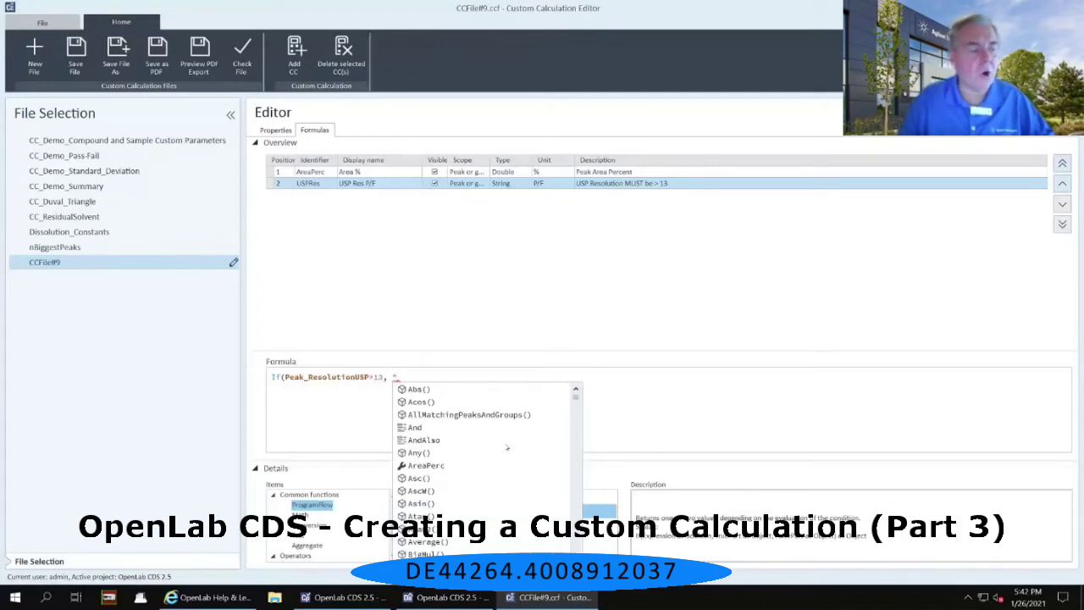
pyautogui.write('PASS')
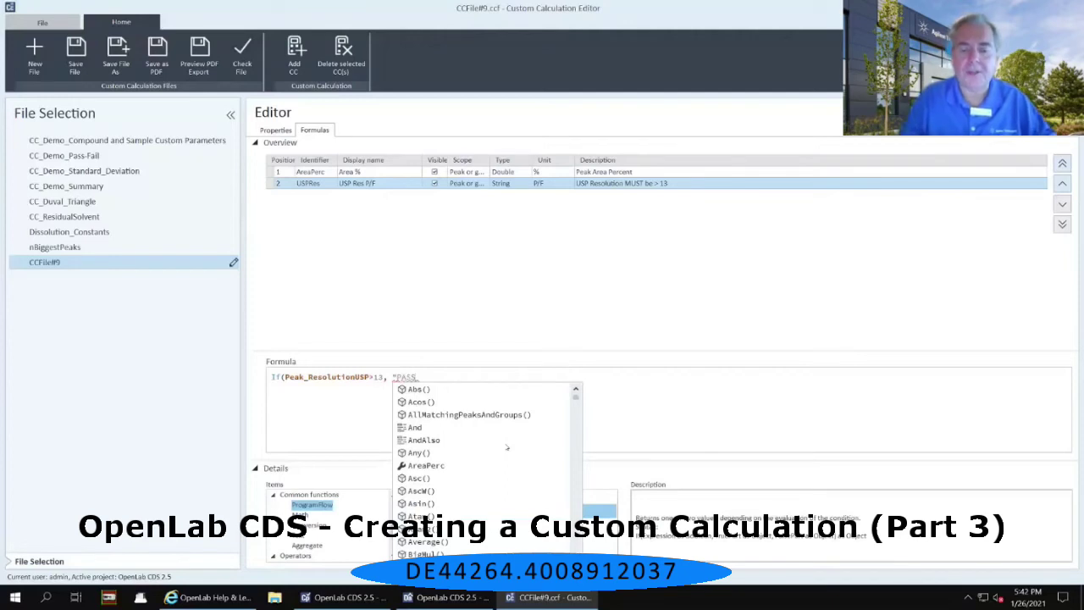
pyautogui.write('"')
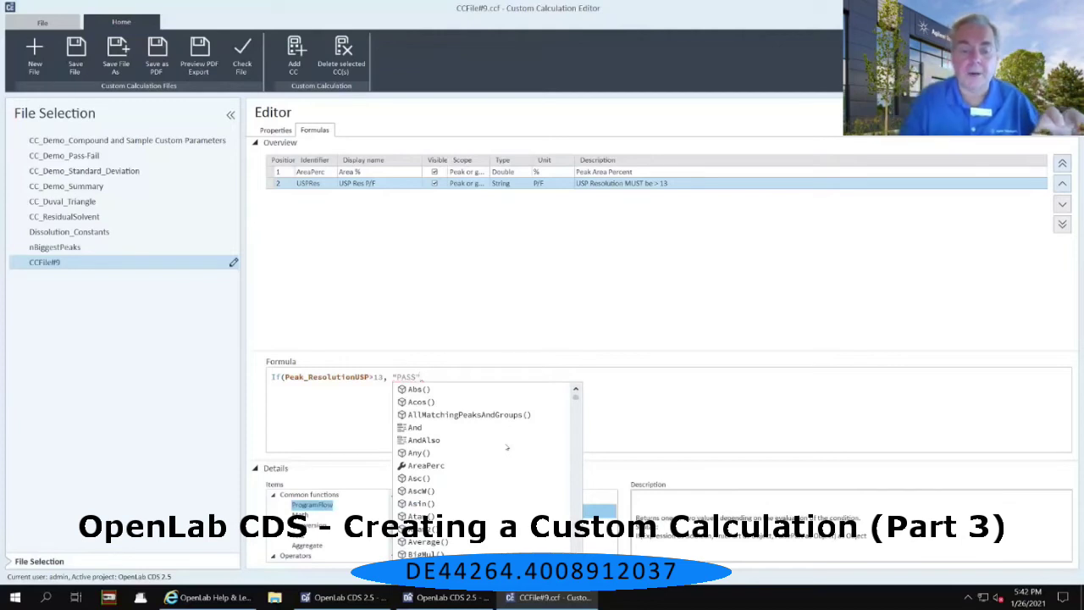
pyautogui.write(',')
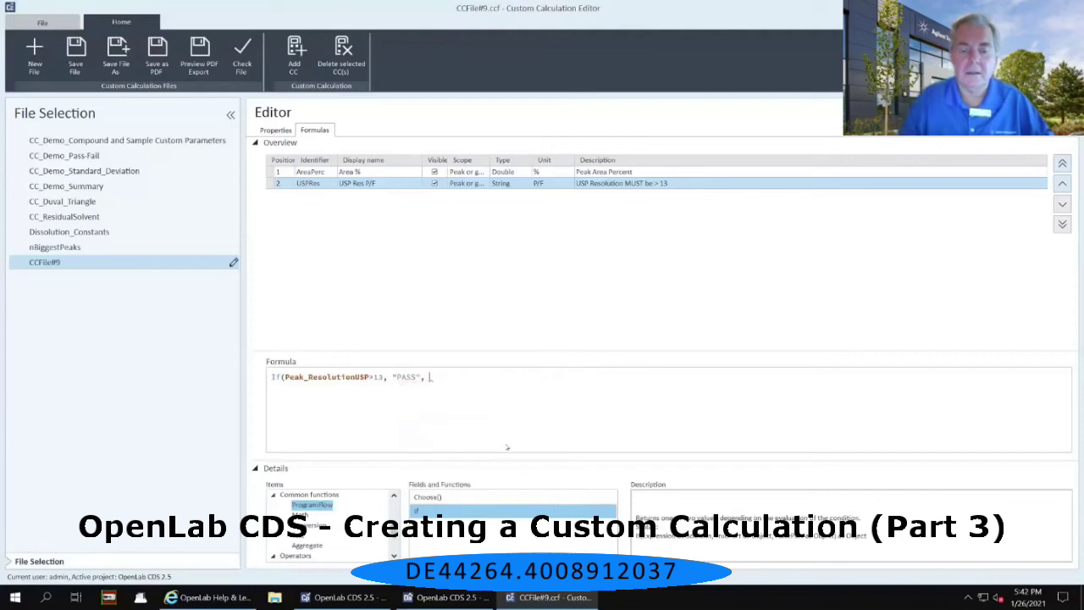
pyautogui.write(' "')
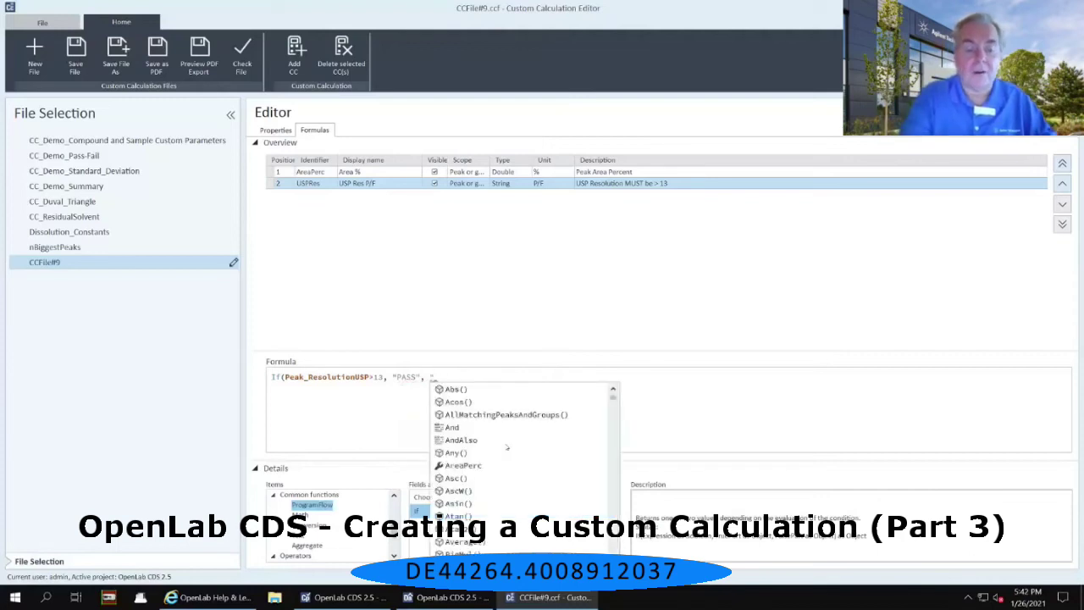
pyautogui.write('FAIL')
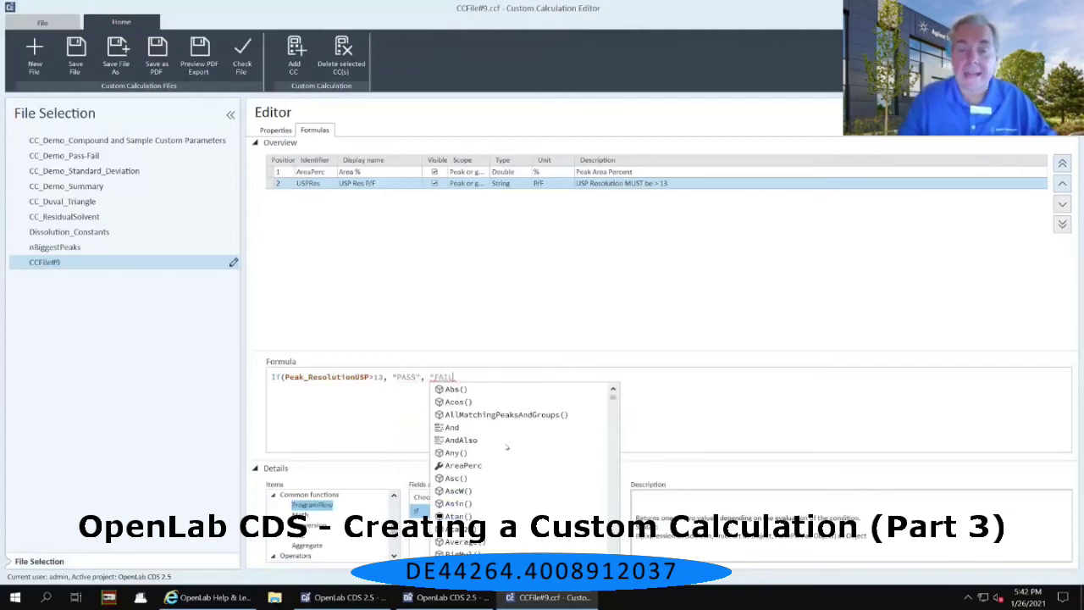
# Step: Close the quotation marks so "FAIL" is the false result after "PASS"
pyautogui.write('"')
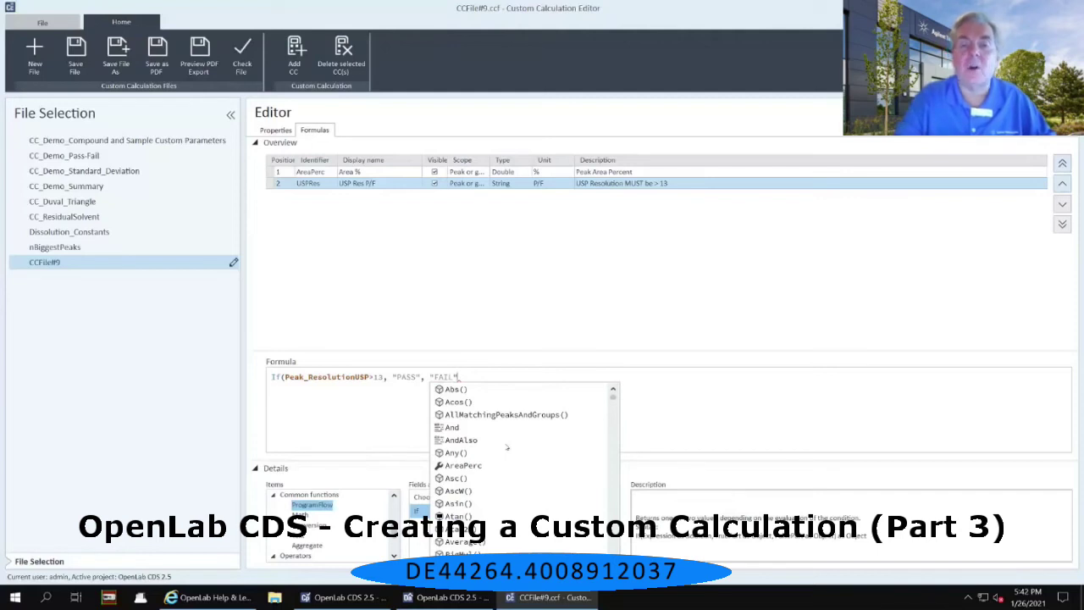
# Step: End the formula with a closing parenthesis: If(Peak_ResolutionUSP>13, "PASS", "FAIL")
pyautogui.write(')')
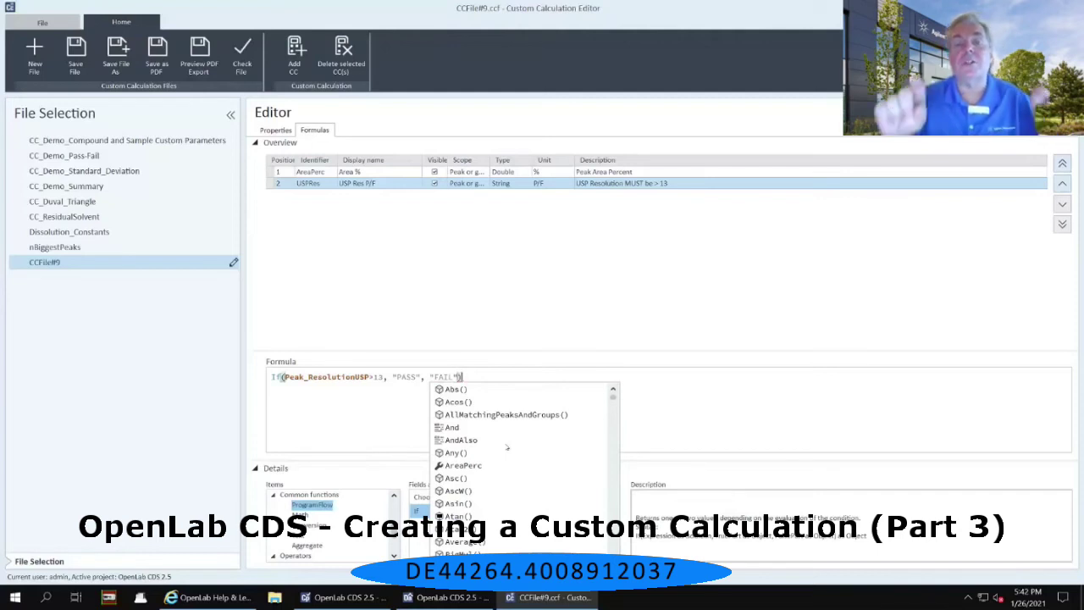